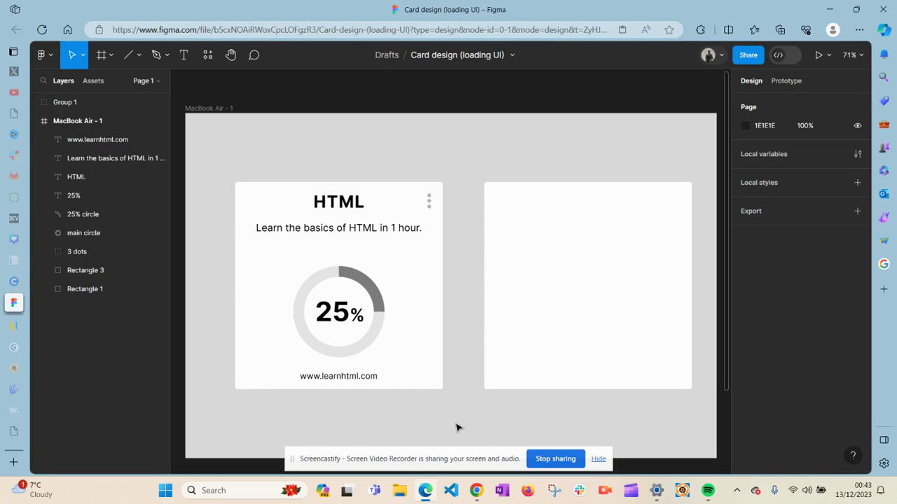
# Inspect the first card's main circle and 25% arc to compare their properties
pyautogui.click(370, 340)
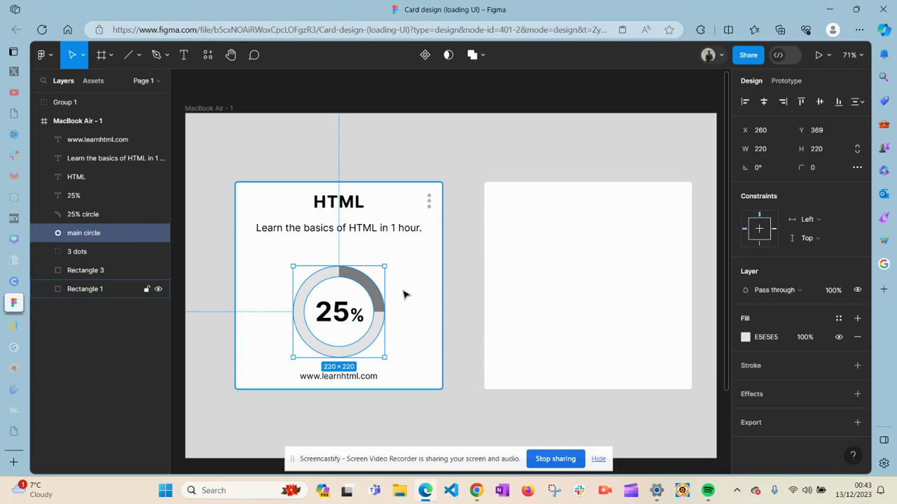
pyautogui.click(460, 288)
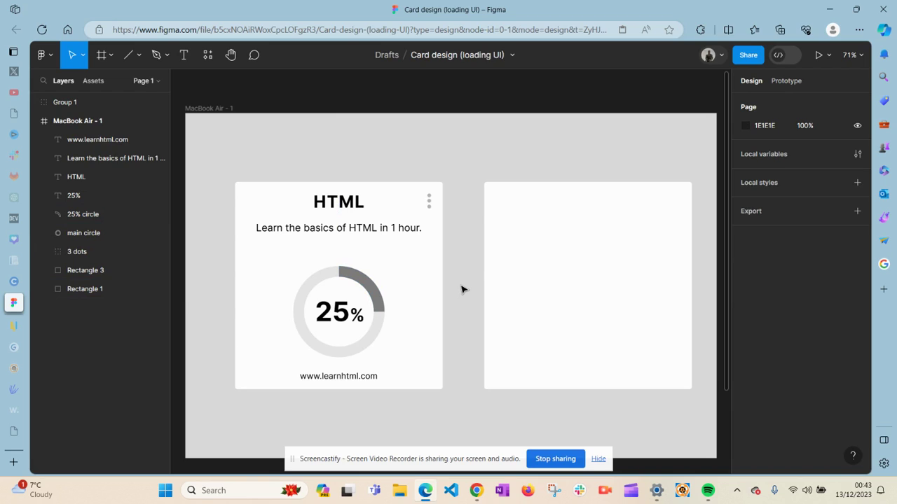
pyautogui.click(377, 306)
pyautogui.click(373, 340)
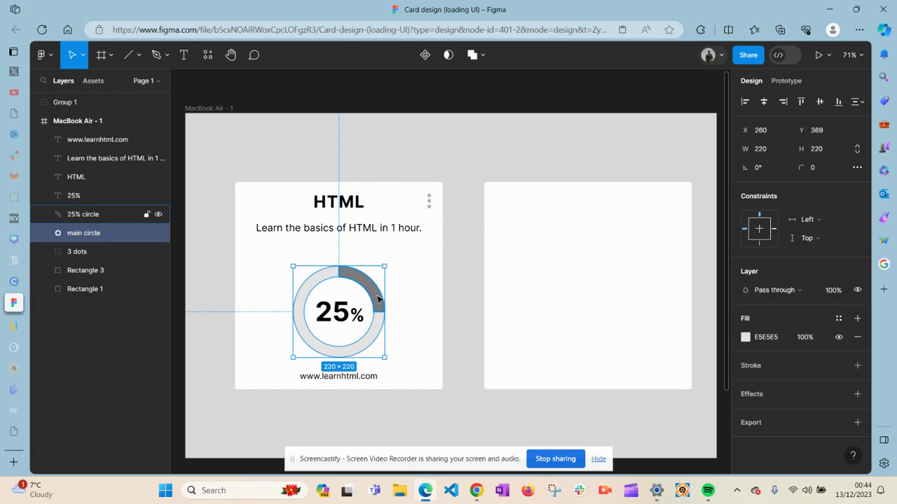
pyautogui.click(379, 301)
pyautogui.click(304, 336)
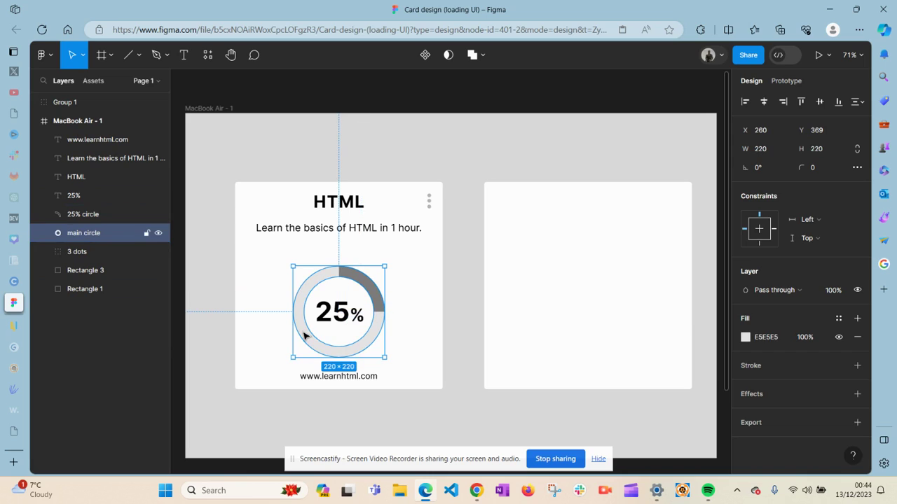
# Check the empty second card and bring up the basic shape tools list
pyautogui.click(462, 302)
pyautogui.click(537, 302)
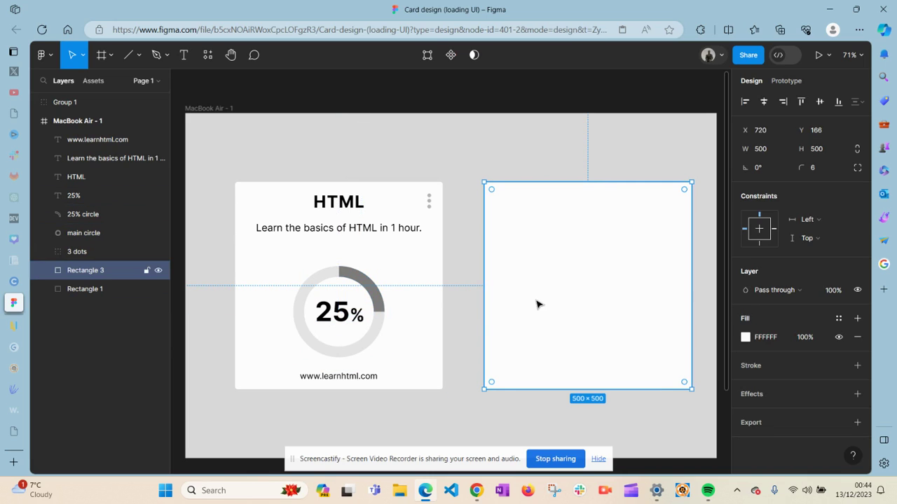
pyautogui.click(475, 264)
pyautogui.click(536, 267)
pyautogui.click(454, 253)
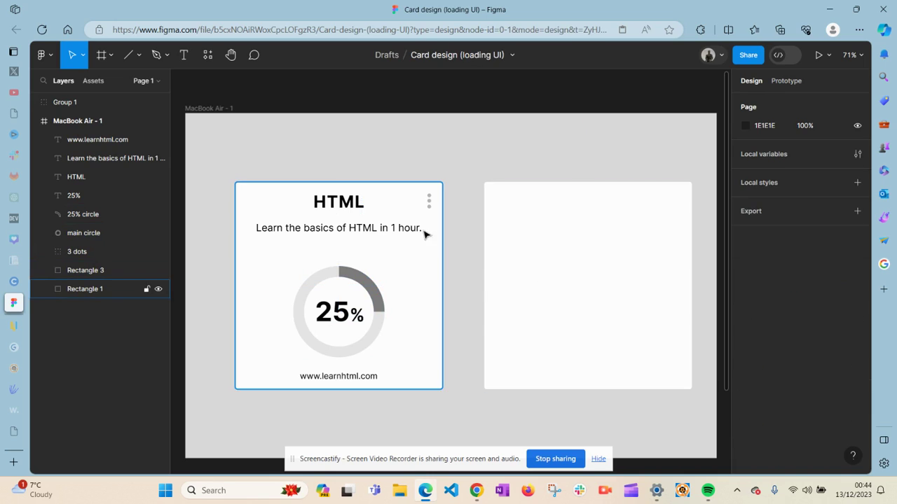
pyautogui.click(111, 60)
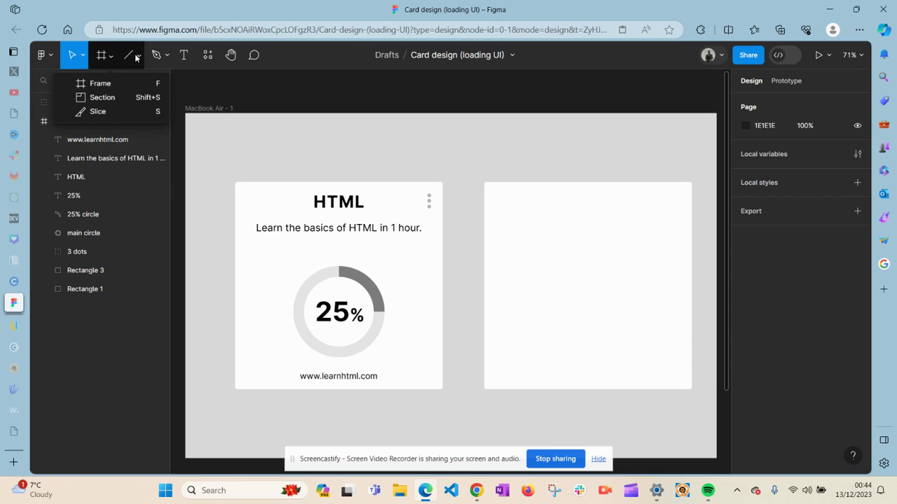
pyautogui.click(136, 56)
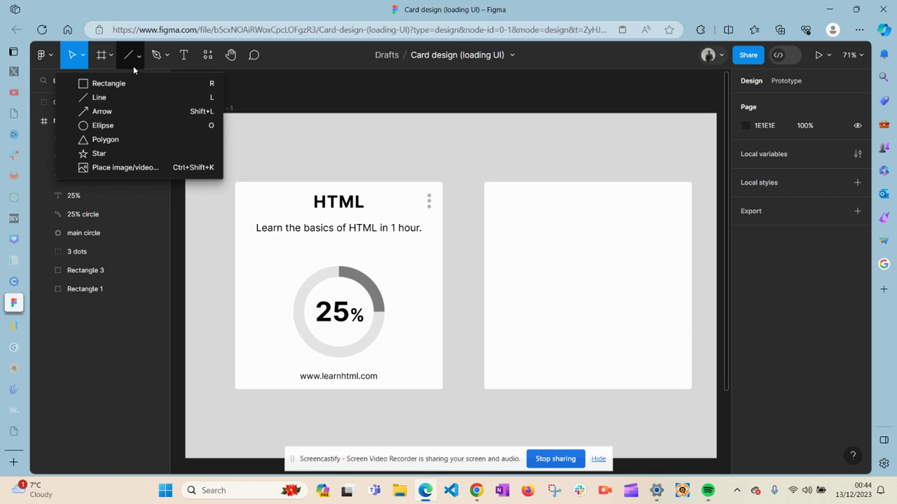
# Draw a 221×221 ellipse in the second card and centre it on the card
pyautogui.click(102, 125)
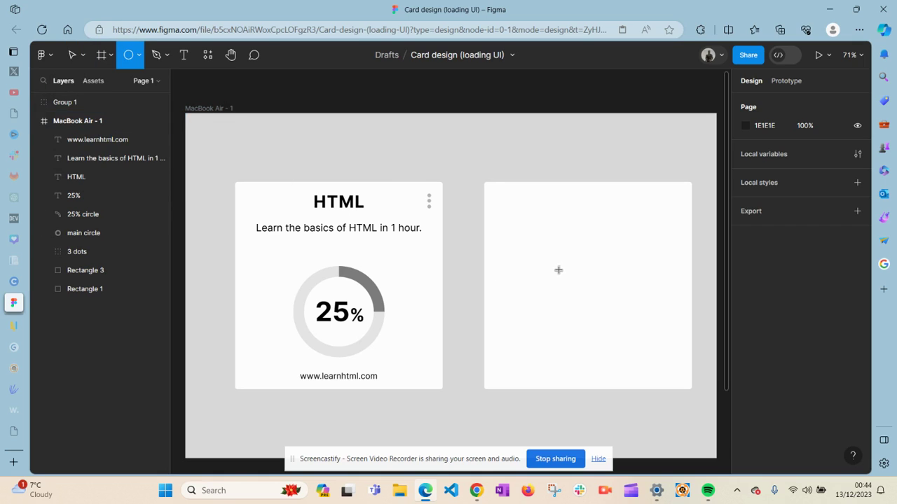
pyautogui.moveTo(559, 256); pyautogui.dragTo(646, 340)
pyautogui.press('super')
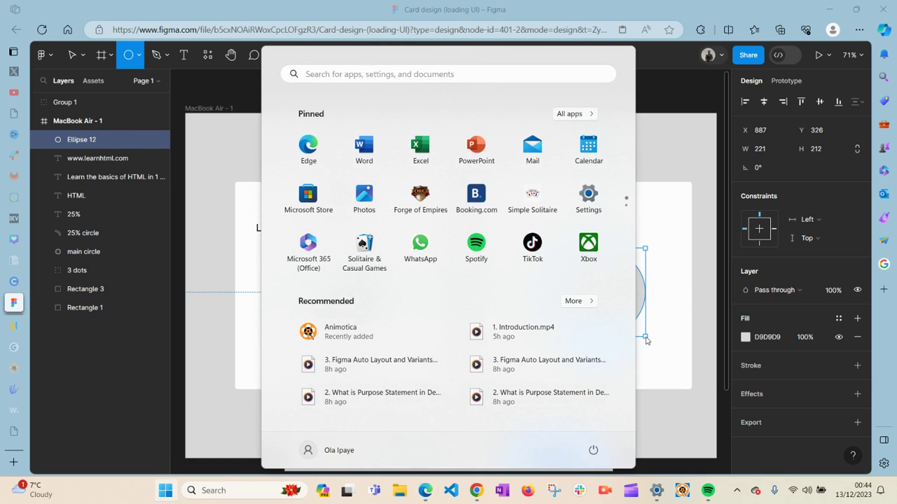
pyautogui.press('super')
pyautogui.moveTo(645, 340); pyautogui.dragTo(647, 344)
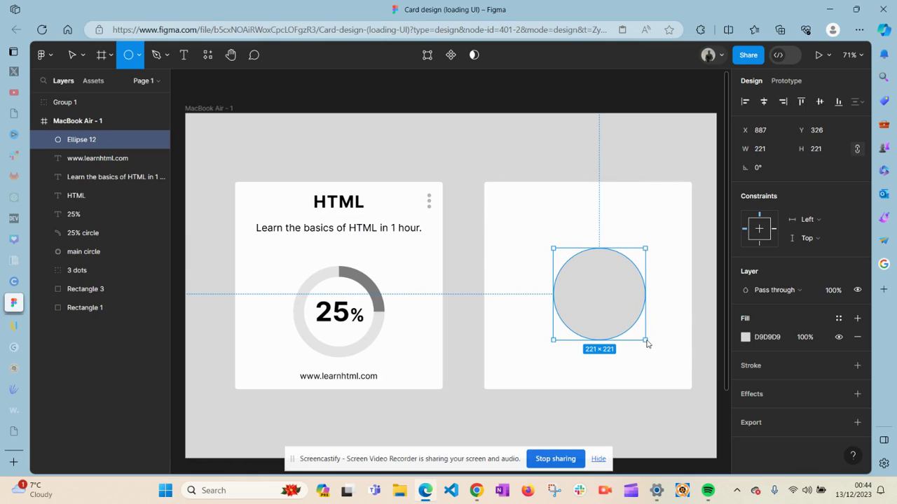
pyautogui.press('v')
pyautogui.moveTo(608, 315); pyautogui.dragTo(596, 320)
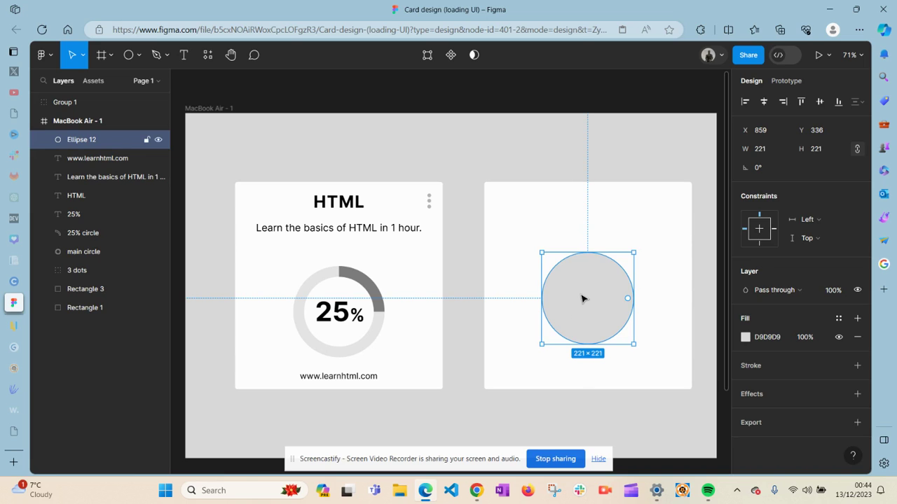
# Paste a copy of the circle and place it exactly over Ellipse 12
pyautogui.rightClick(581, 299)
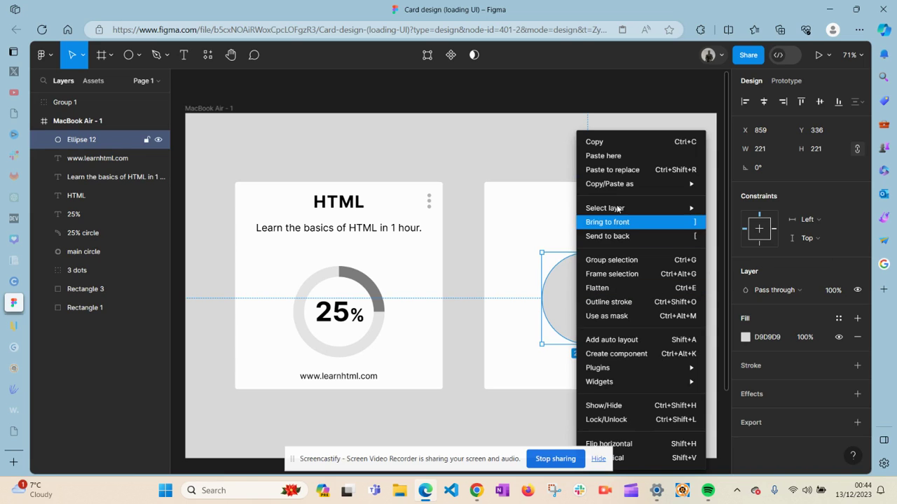
pyautogui.click(619, 142)
pyautogui.rightClick(607, 271)
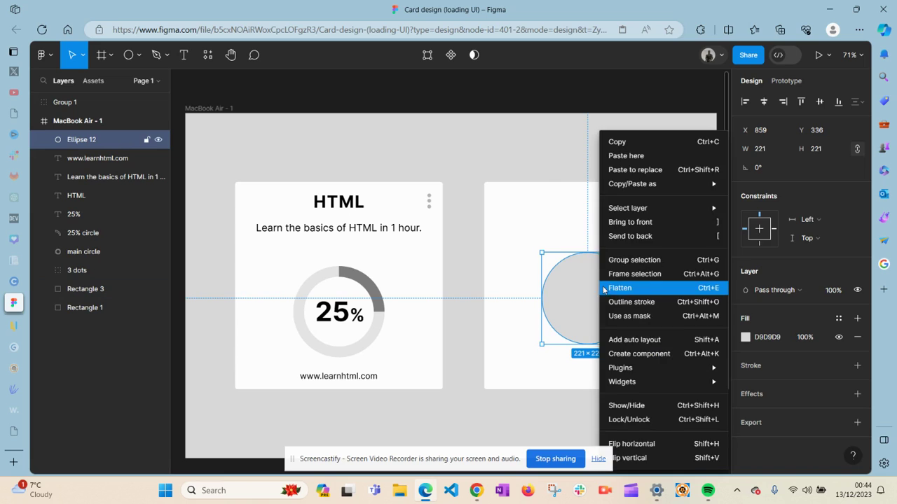
pyautogui.click(650, 155)
pyautogui.moveTo(643, 315); pyautogui.dragTo(589, 290)
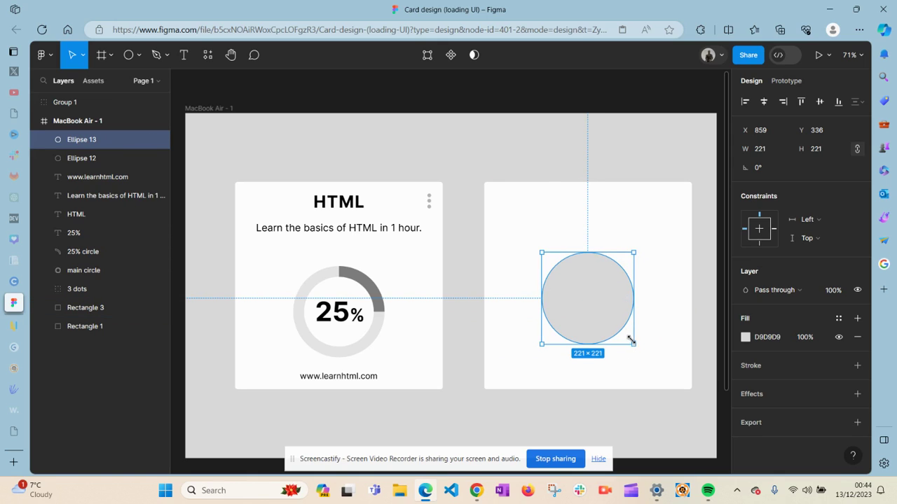
# Resize the copy evenly about its centre to 169×169, undoing distorted attempts
pyautogui.moveTo(631, 341); pyautogui.dragTo(622, 335)
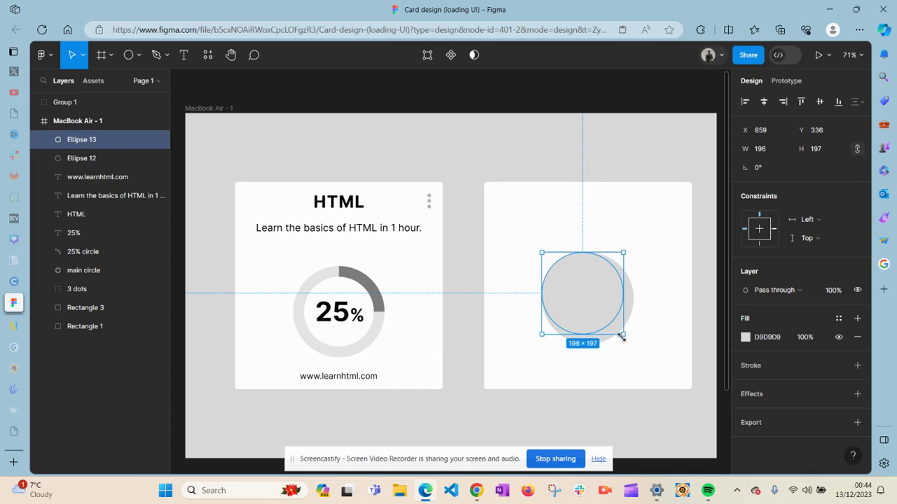
pyautogui.hotkey('ctrl', 'z')
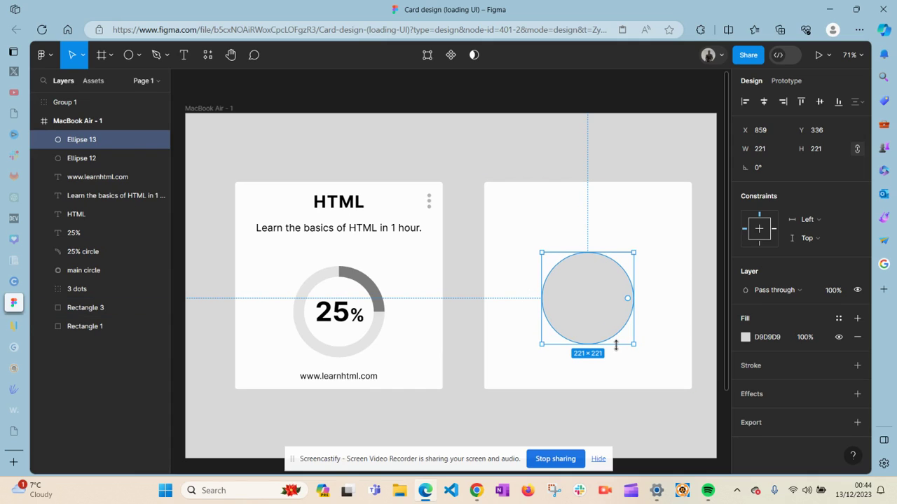
pyautogui.press('alt')
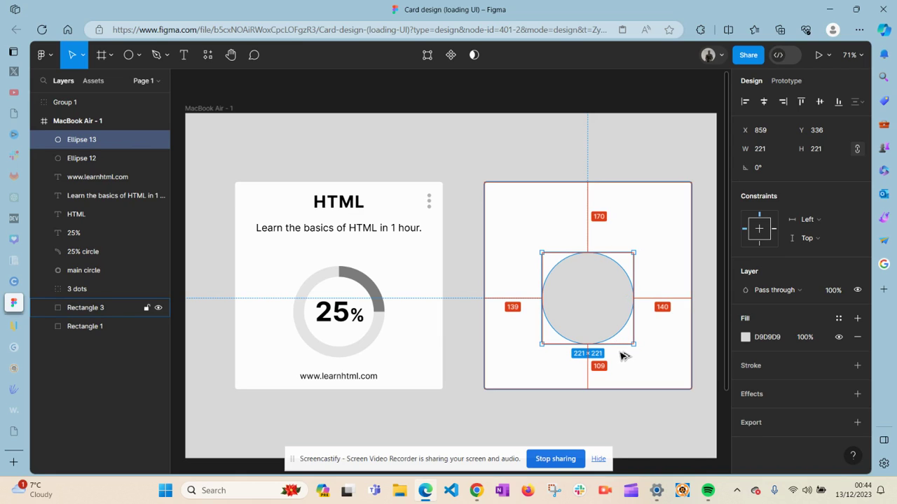
pyautogui.moveTo(634, 344); pyautogui.dragTo(613, 332)
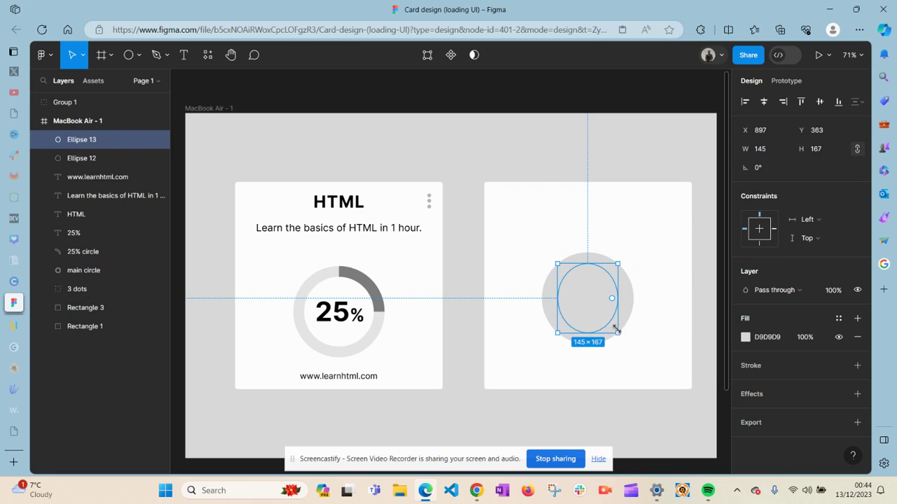
pyautogui.hotkey('ctrl', 'z')
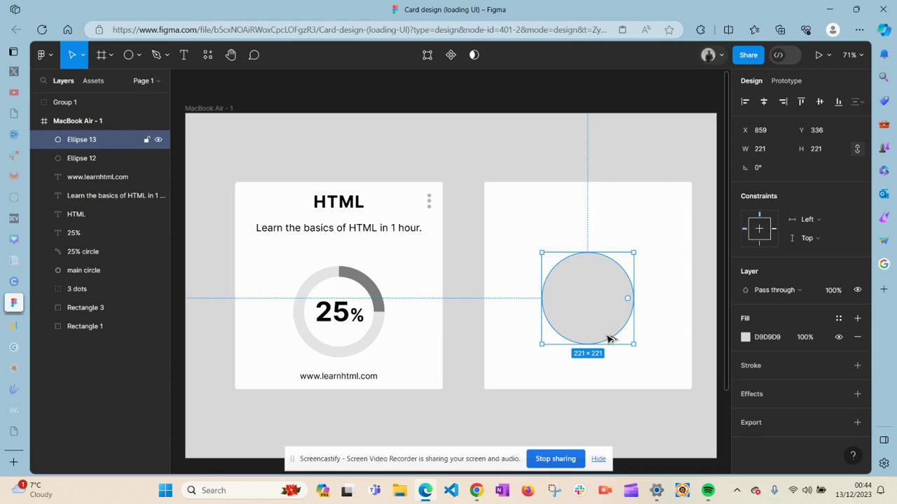
pyautogui.press('alt')
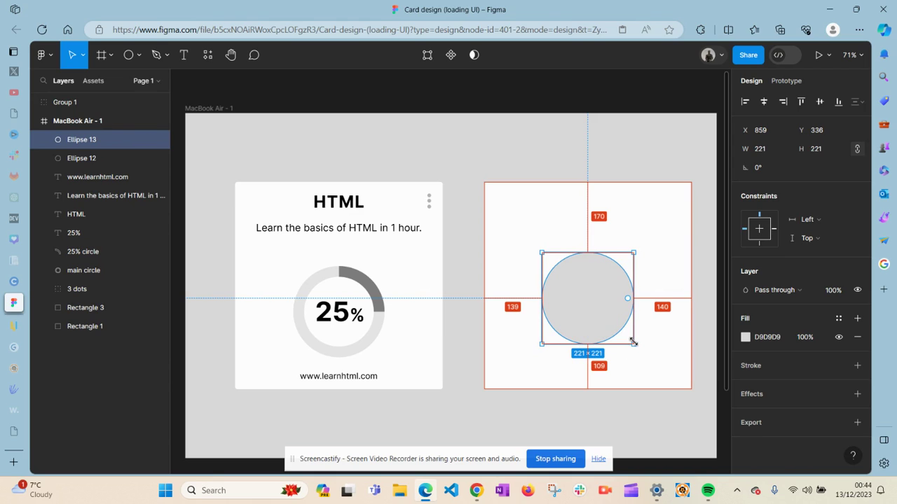
pyautogui.moveTo(633, 344); pyautogui.dragTo(619, 334)
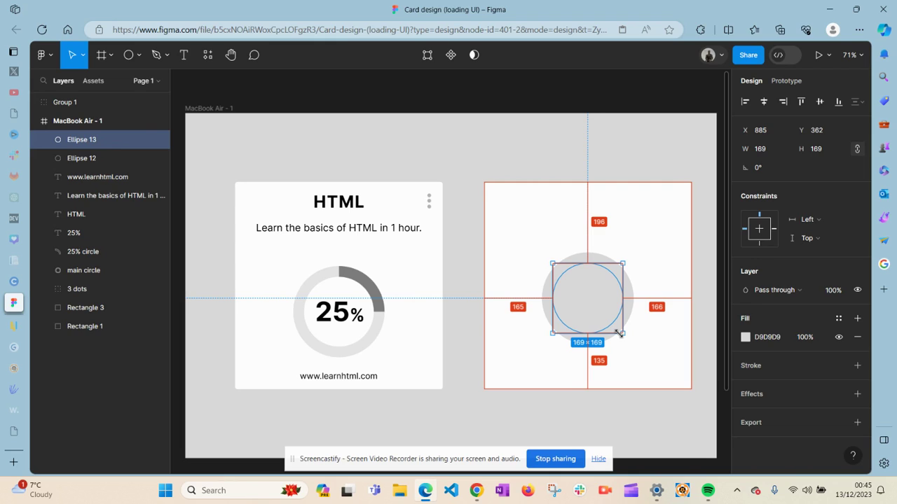
pyautogui.moveTo(619, 335); pyautogui.dragTo(616, 335)
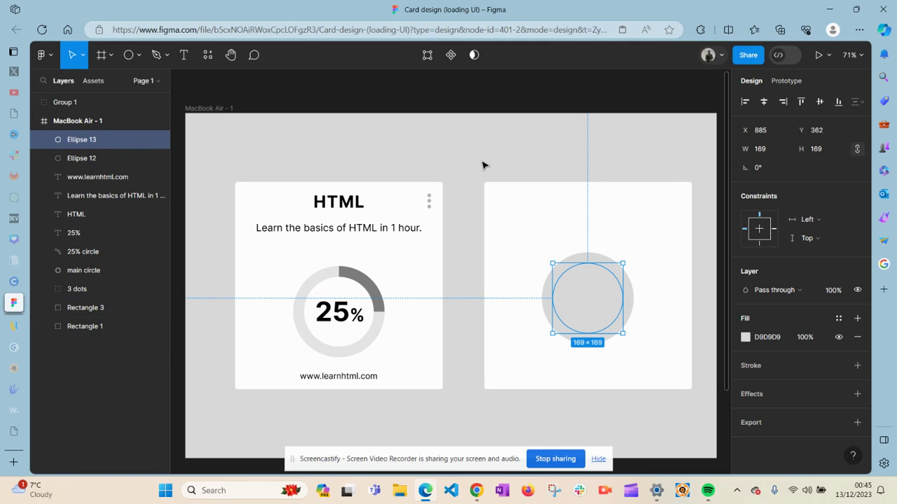
# Clear the selection and choose the Line tool from the basic shapes
pyautogui.click(414, 150)
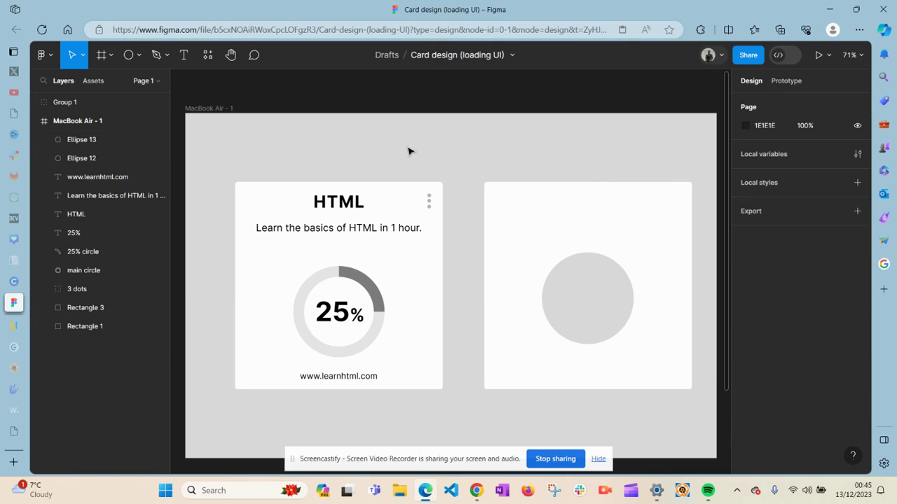
pyautogui.click(140, 57)
pyautogui.click(104, 96)
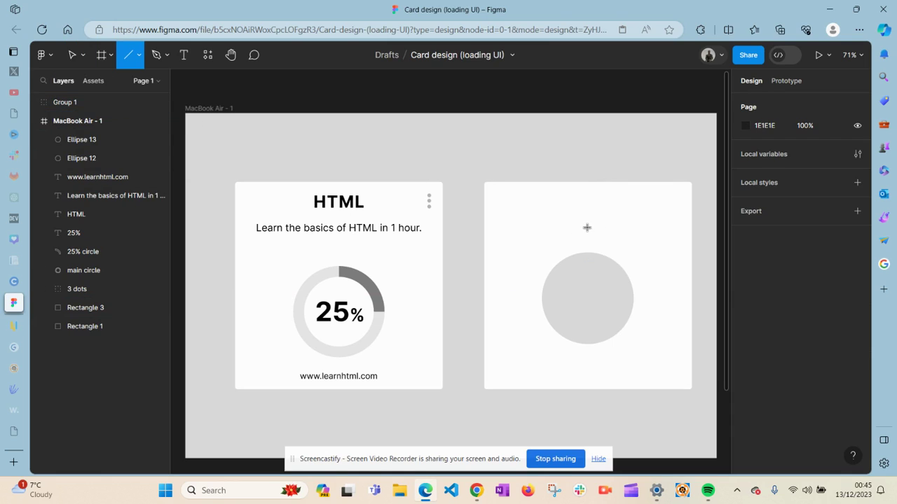
# Draw a vertical line through the second card's circles and select both ellipses
pyautogui.moveTo(587, 227); pyautogui.dragTo(587, 365)
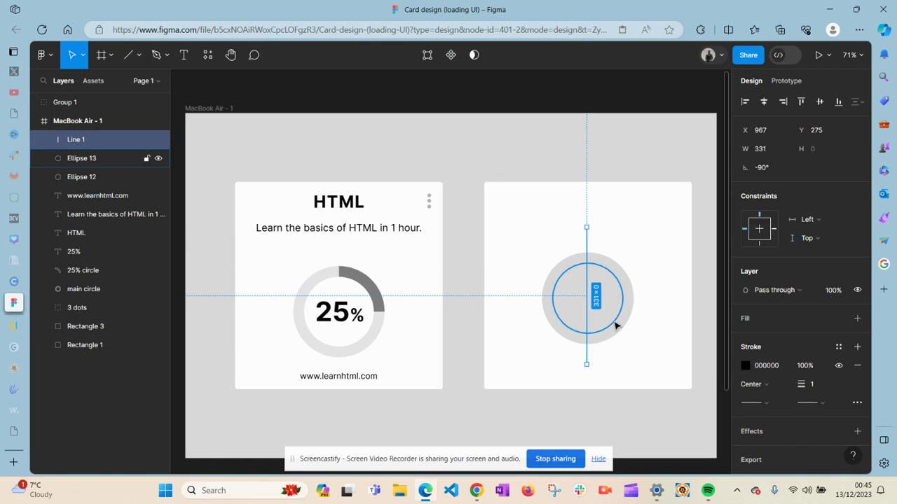
pyautogui.click(573, 284)
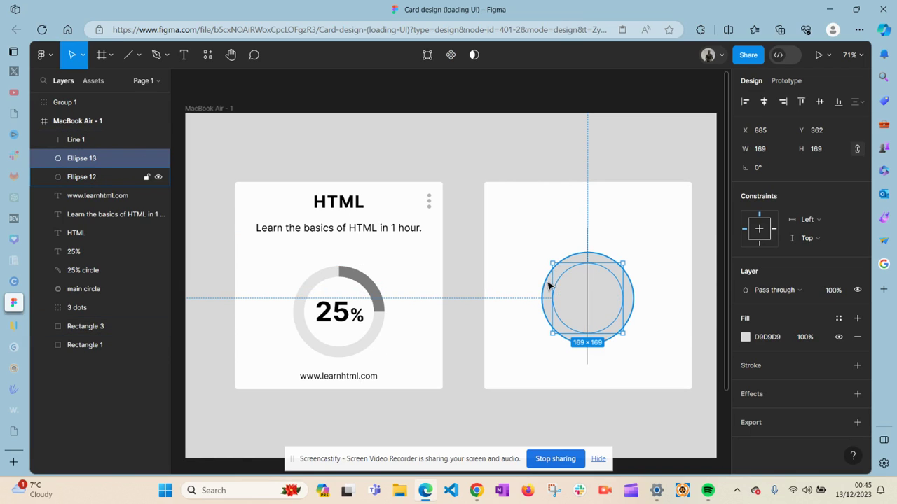
pyautogui.keyDown('shift'); pyautogui.click(548, 286); pyautogui.keyUp('shift')
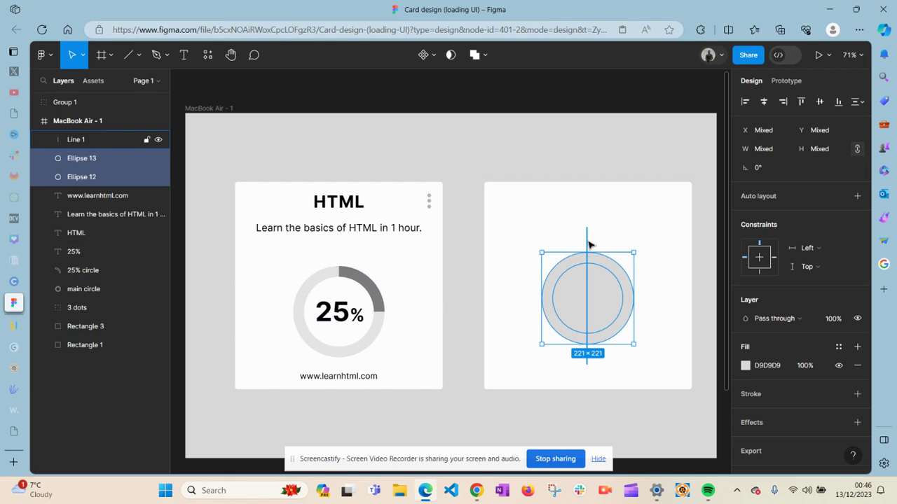
pyautogui.click(587, 243)
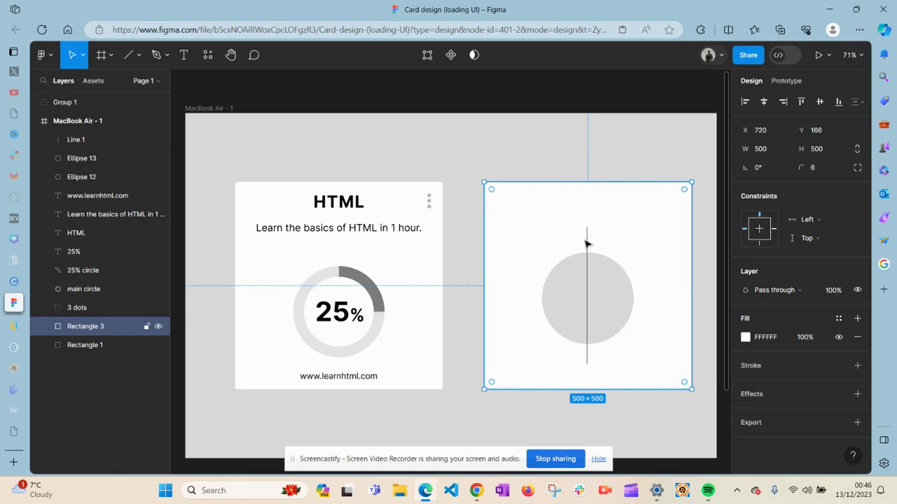
# Remove Line 1 and drag Ellipse 13's arc handle to a -25% sweep
pyautogui.click(587, 245)
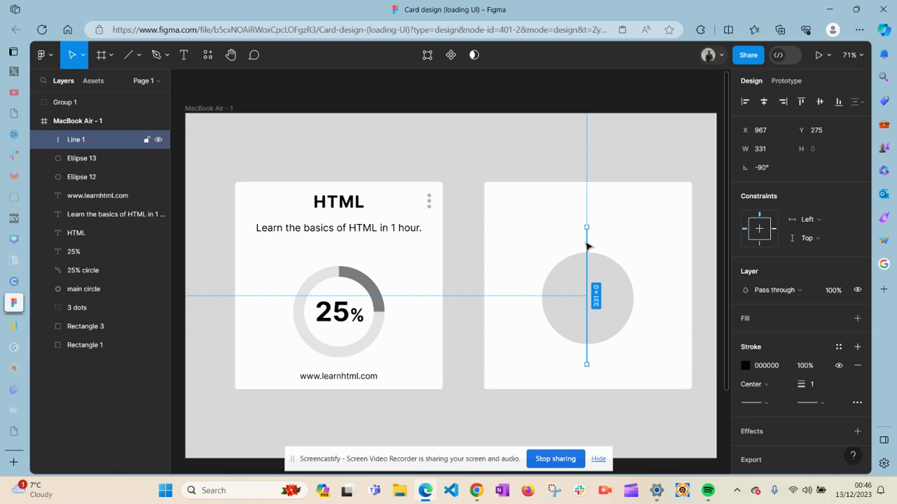
pyautogui.press('Escape')
pyautogui.click(587, 306)
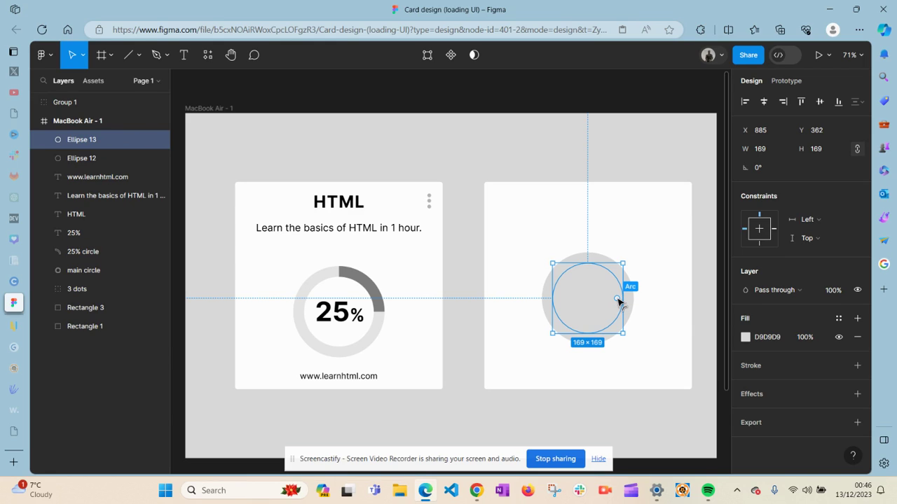
pyautogui.moveTo(617, 300); pyautogui.dragTo(588, 280)
# Set Ellipse 12's arc to -25%, then subtract the inner arc to form one quarter ring
pyautogui.click(593, 319)
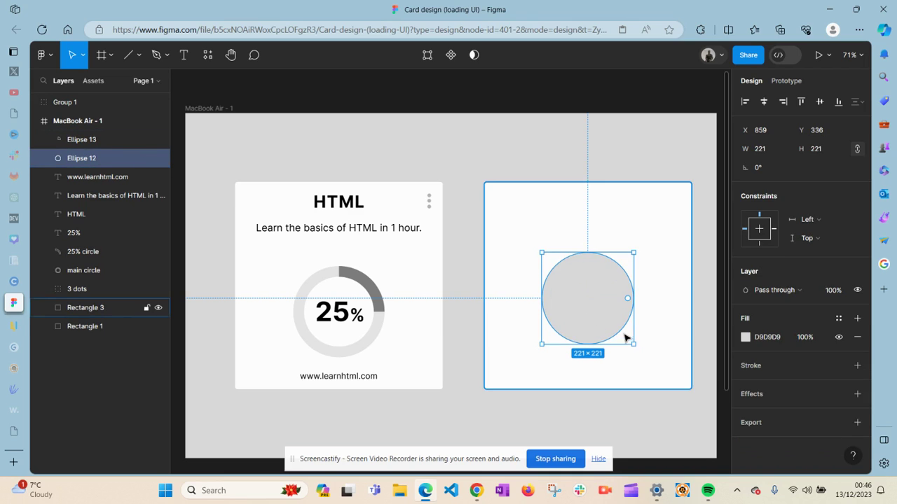
pyautogui.moveTo(631, 302); pyautogui.dragTo(588, 280)
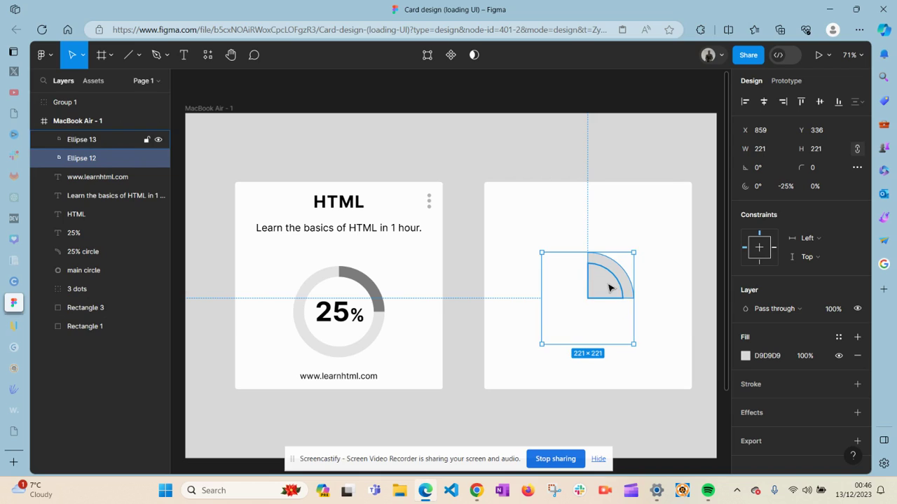
pyautogui.click(609, 287)
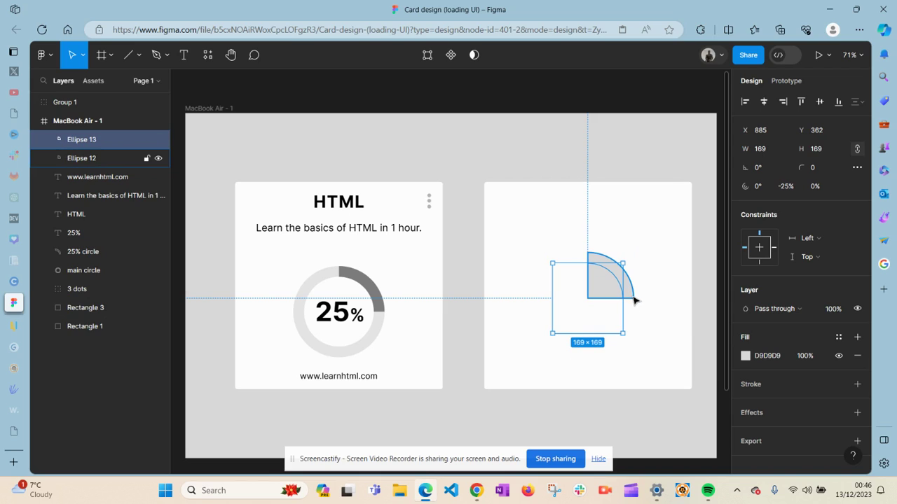
pyautogui.keyDown('shift'); pyautogui.click(634, 301); pyautogui.keyUp('shift')
pyautogui.click(480, 55)
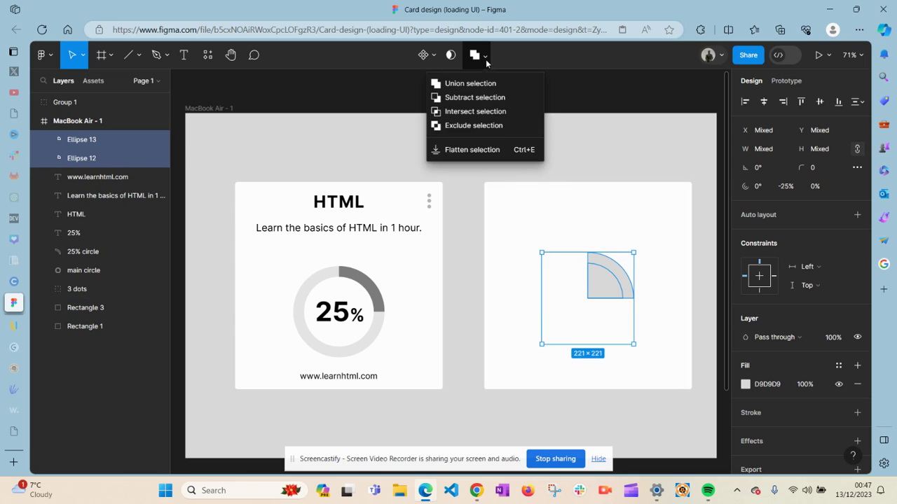
pyautogui.click(478, 98)
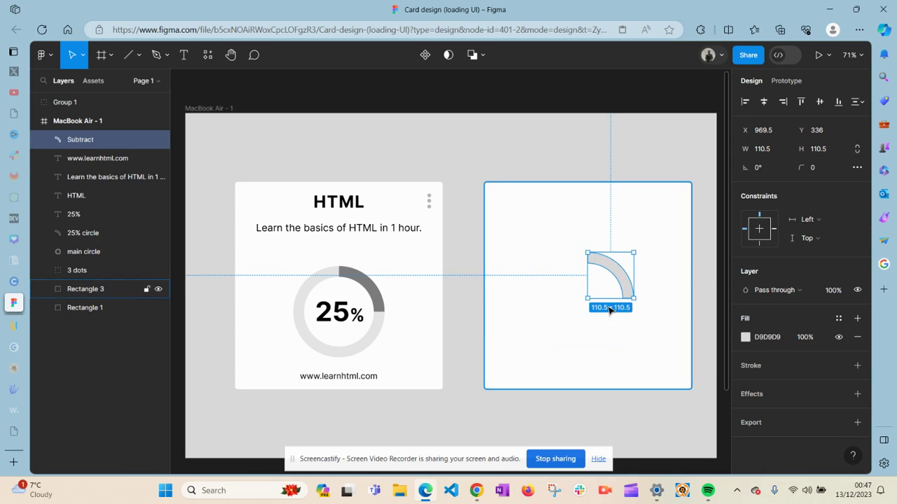
# Alt-drag a copy of the 220×220 main circle into the second card, then select the Subtract arc
pyautogui.click(379, 338)
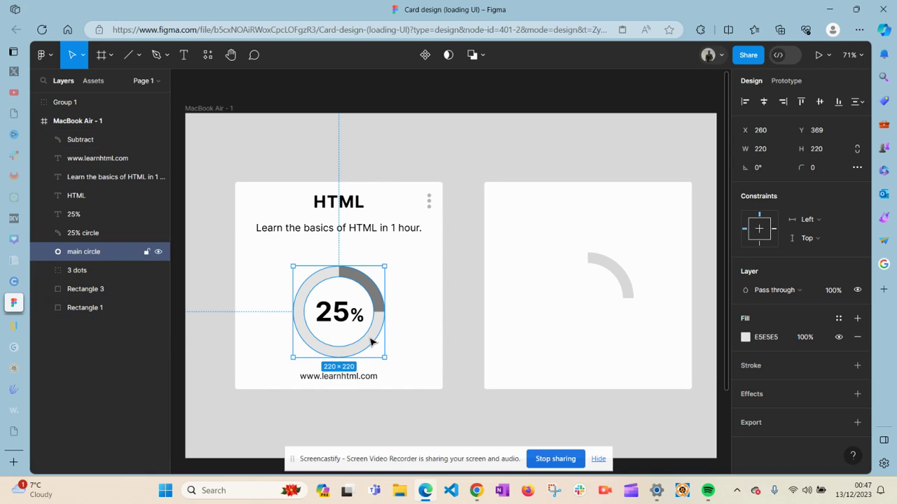
pyautogui.moveTo(373, 341); pyautogui.dragTo(625, 320)
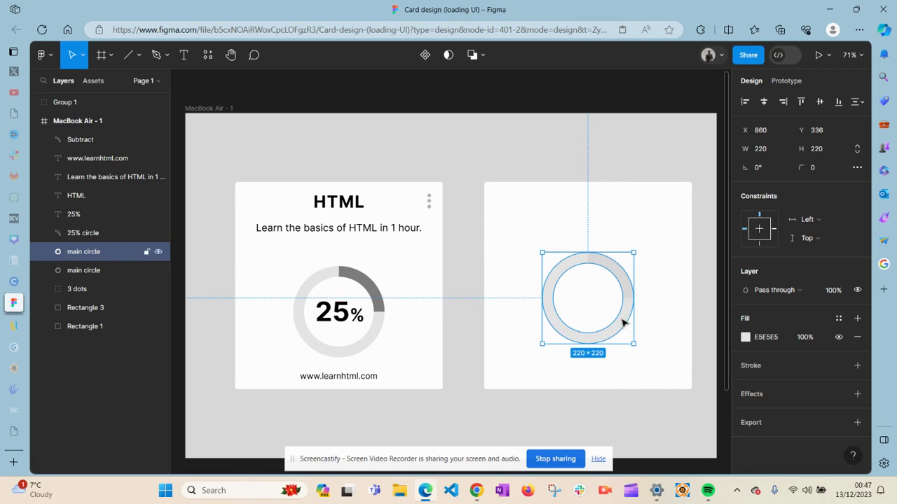
pyautogui.click(627, 288)
pyautogui.click(595, 339)
pyautogui.click(608, 270)
pyautogui.click(610, 268)
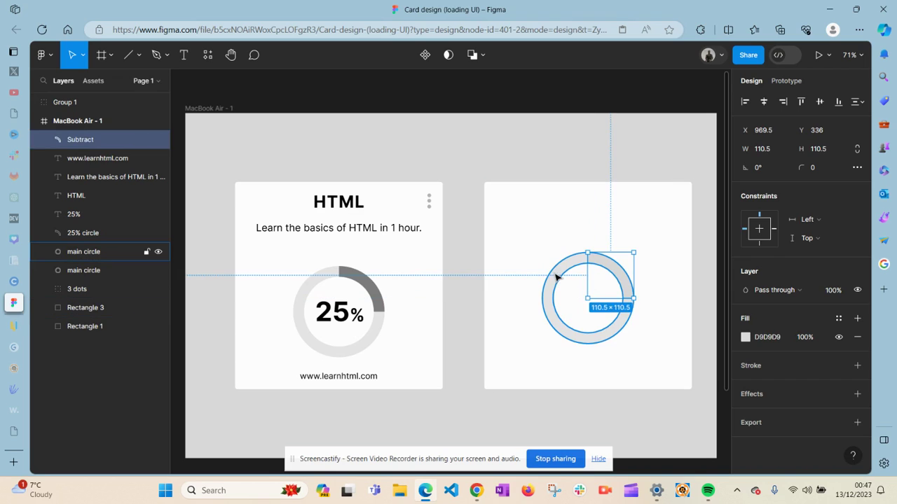
pyautogui.click(611, 267)
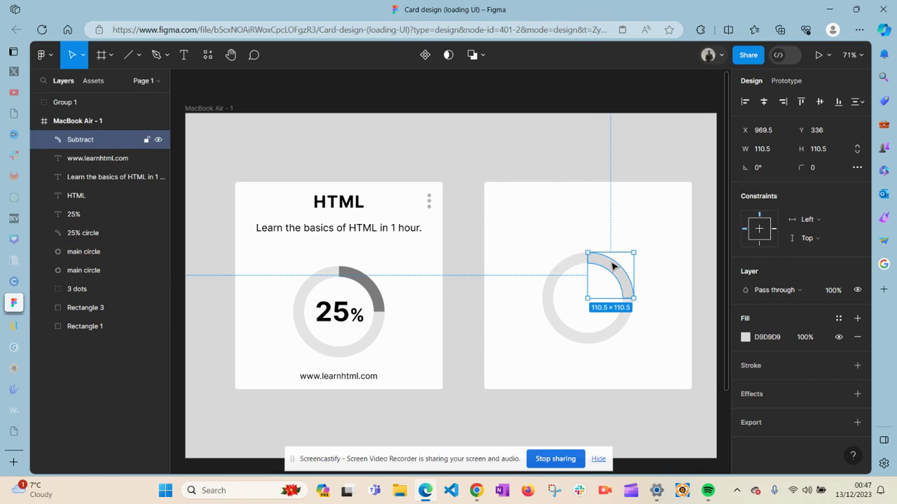
# Eyedrop #7C7C7C from the first card's arc onto the Subtract shape and review the layers
pyautogui.press('i')
pyautogui.click(364, 276)
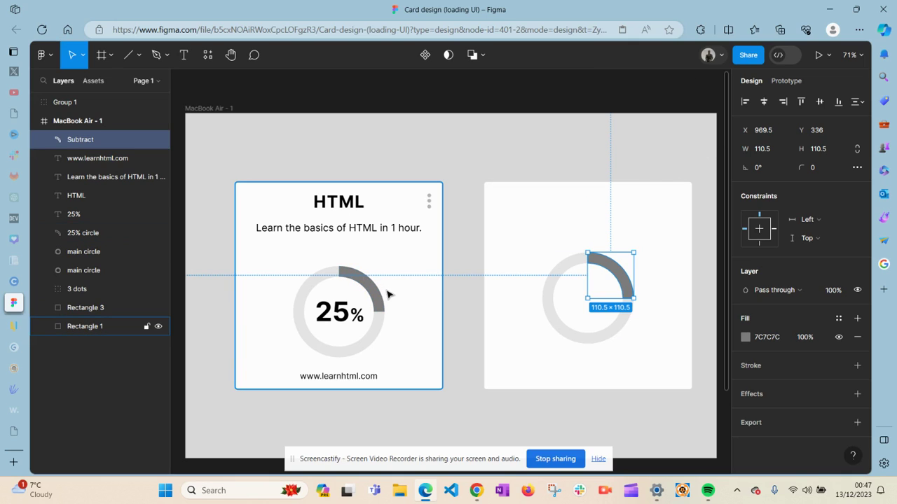
pyautogui.click(530, 303)
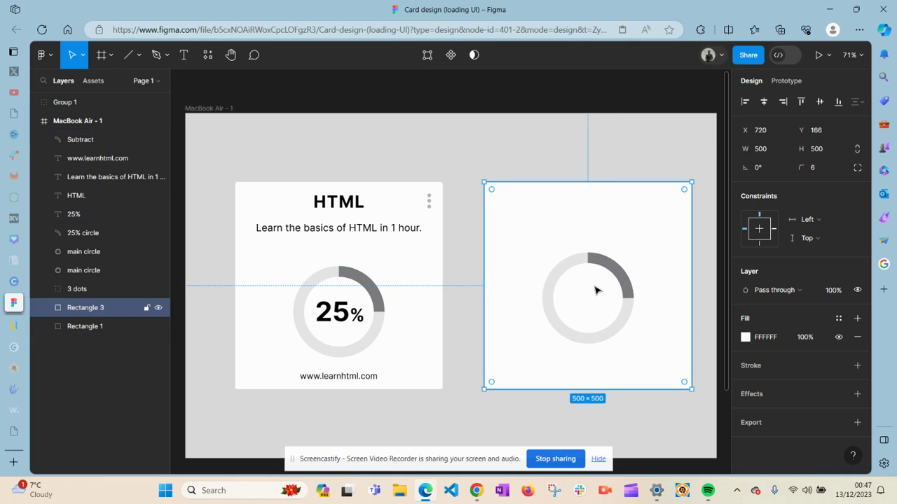
pyautogui.click(626, 319)
pyautogui.click(627, 293)
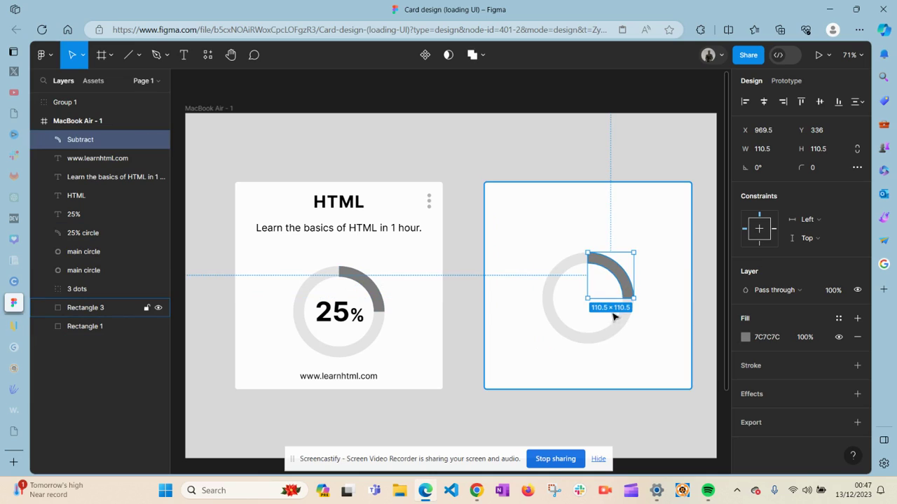
pyautogui.click(589, 323)
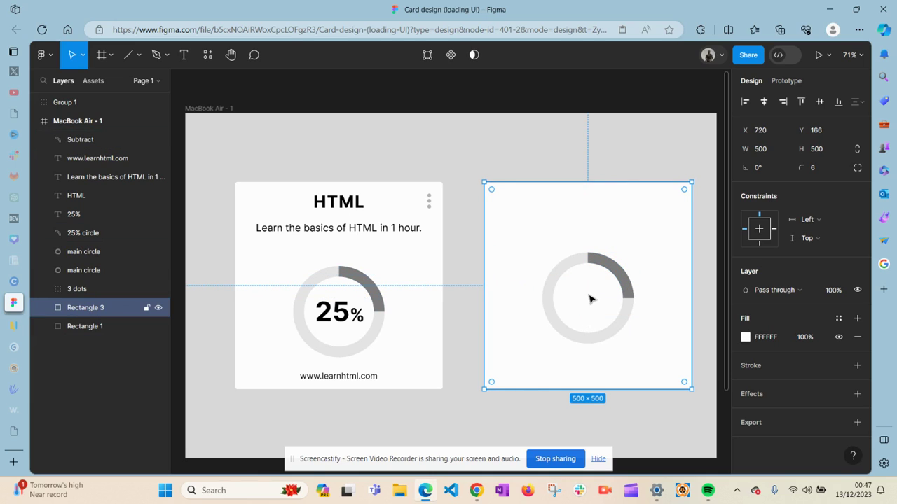
pyautogui.click(610, 333)
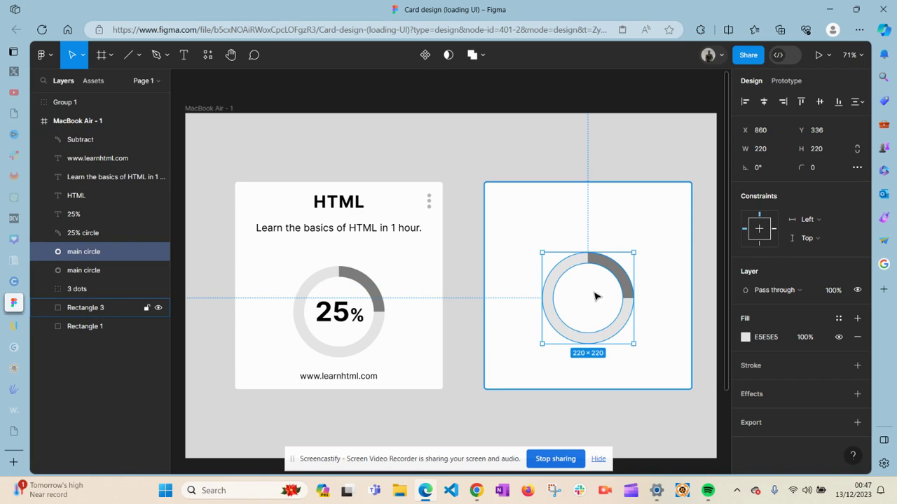
pyautogui.click(595, 296)
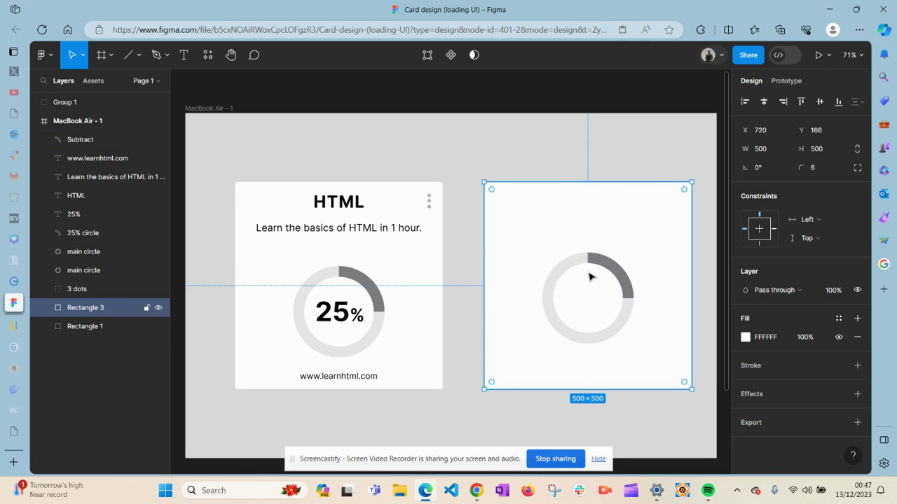
pyautogui.moveTo(589, 247); pyautogui.dragTo(584, 276)
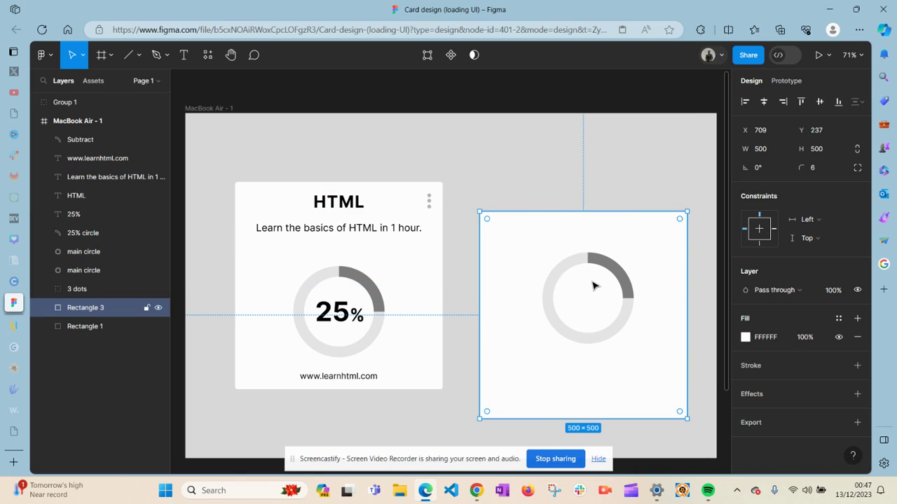
pyautogui.hotkey('ctrl', 'z')
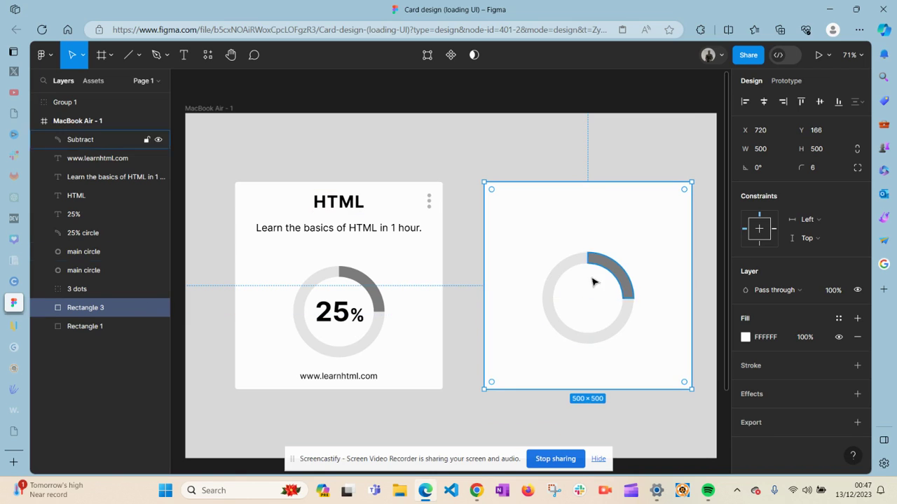